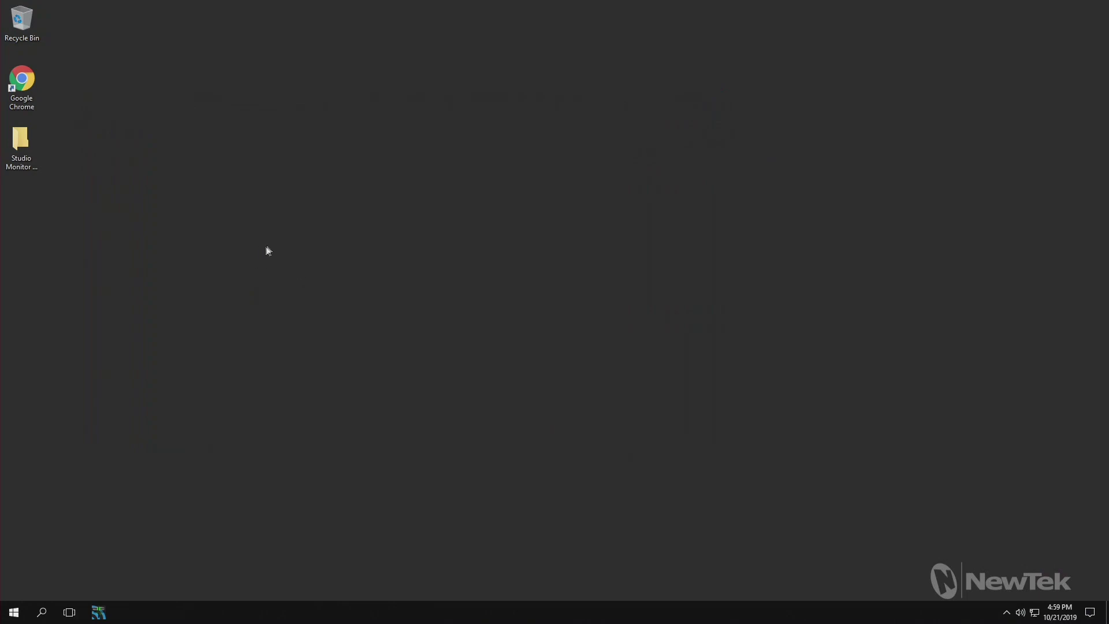
Step: Launch Google Chrome from its desktop icon
double_click(26, 91)
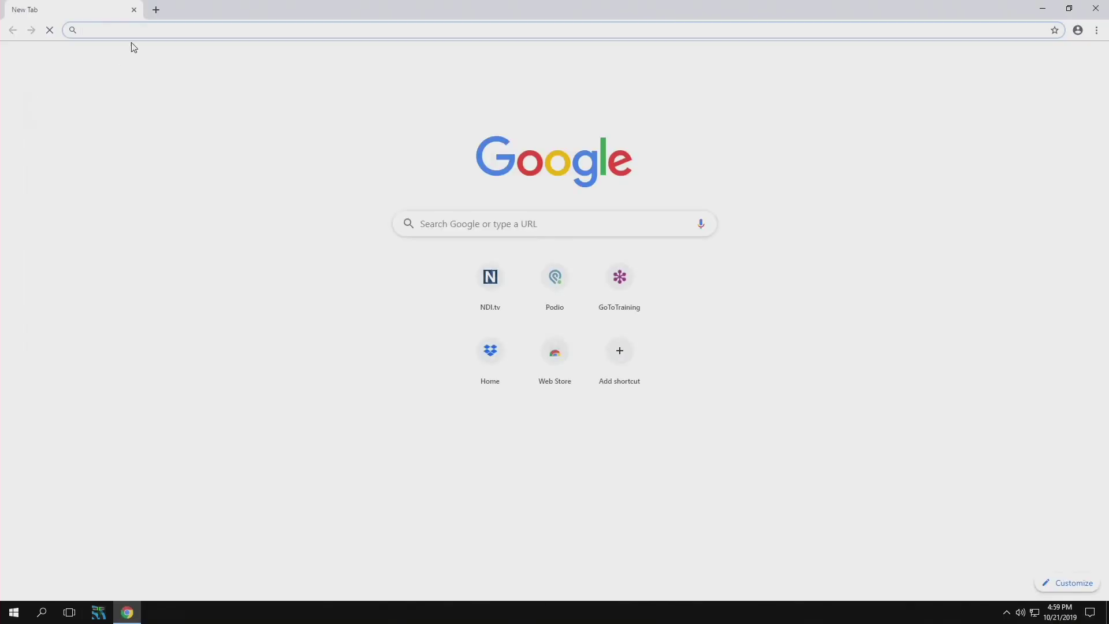
Step: Browse to ndi.tv, open the NDI Tools page, and jump to its download section
type("n")
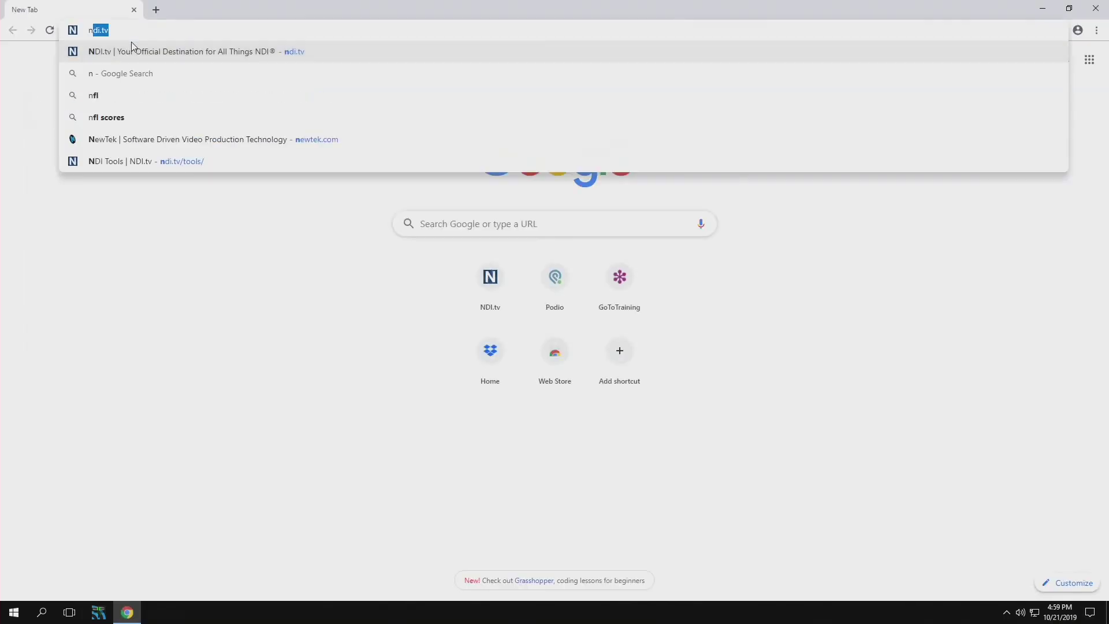
type("di.")
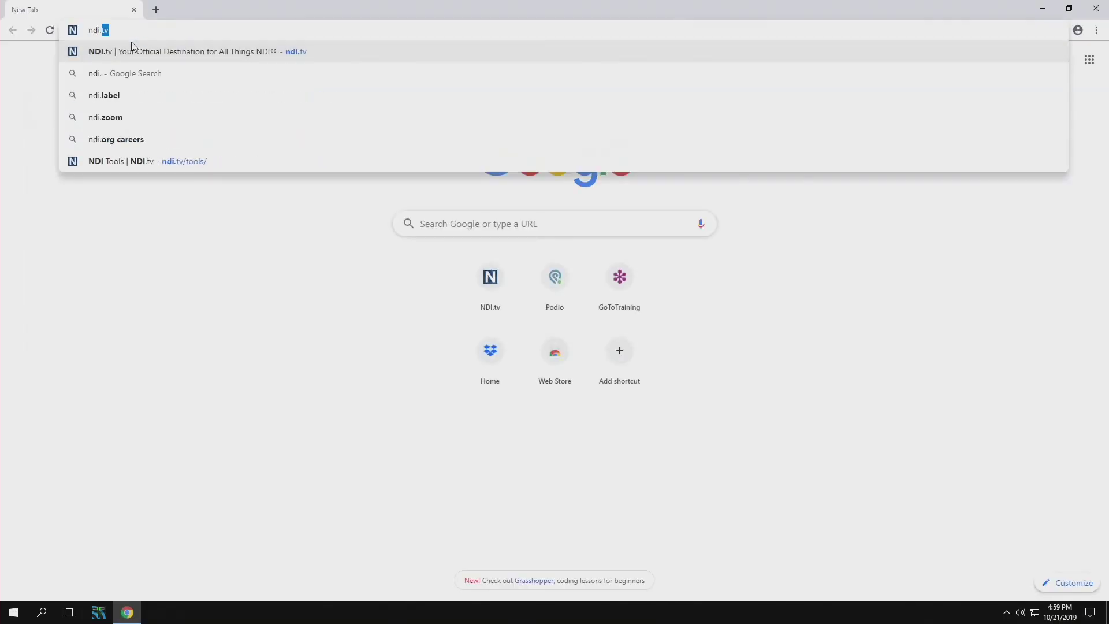
type("tv")
key("Return")
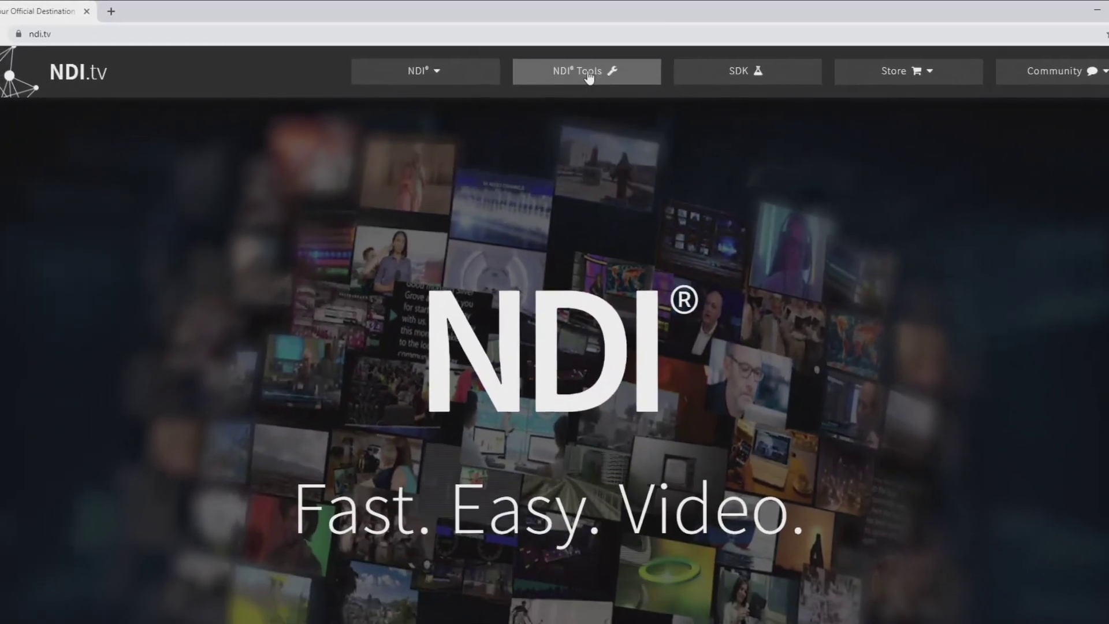
left_click(588, 77)
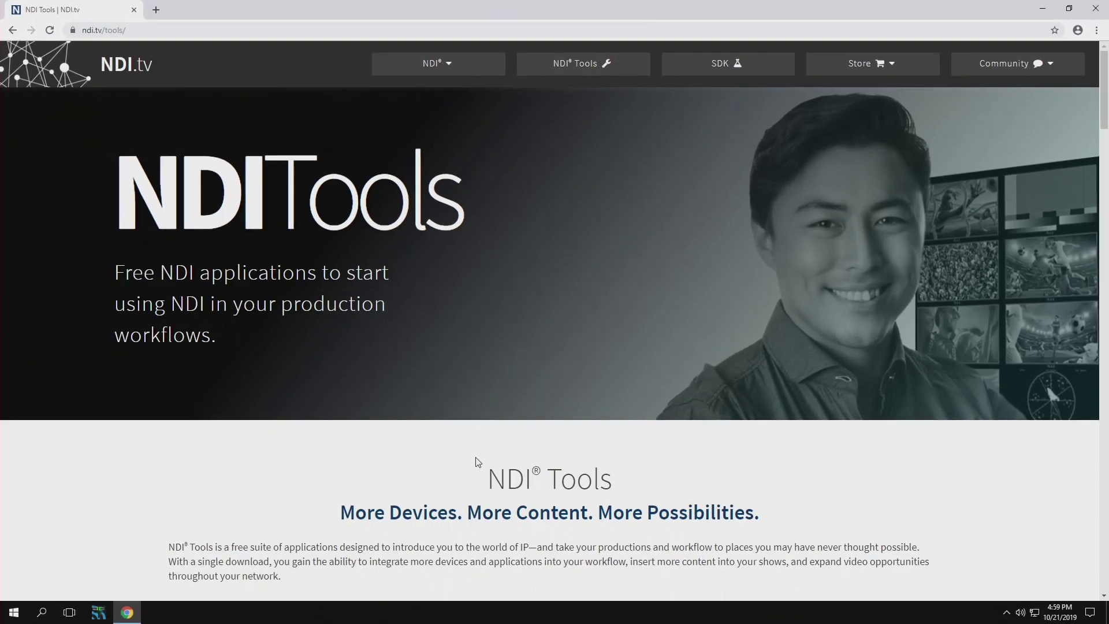
scroll(478, 463, "down", 3)
scroll(475, 463, "down", 3)
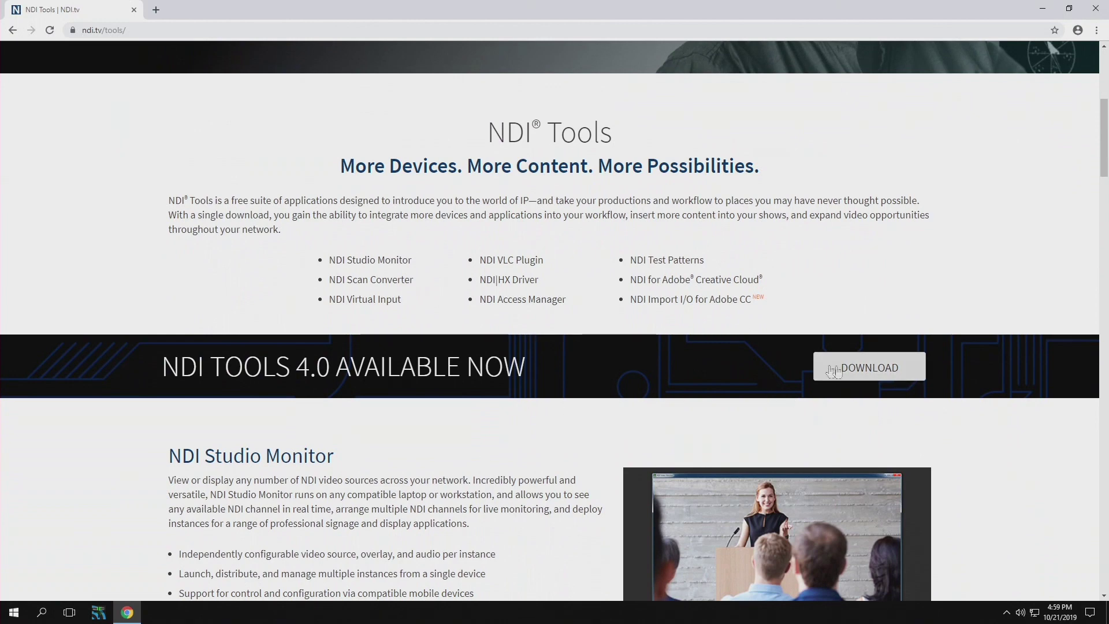
left_click(848, 373)
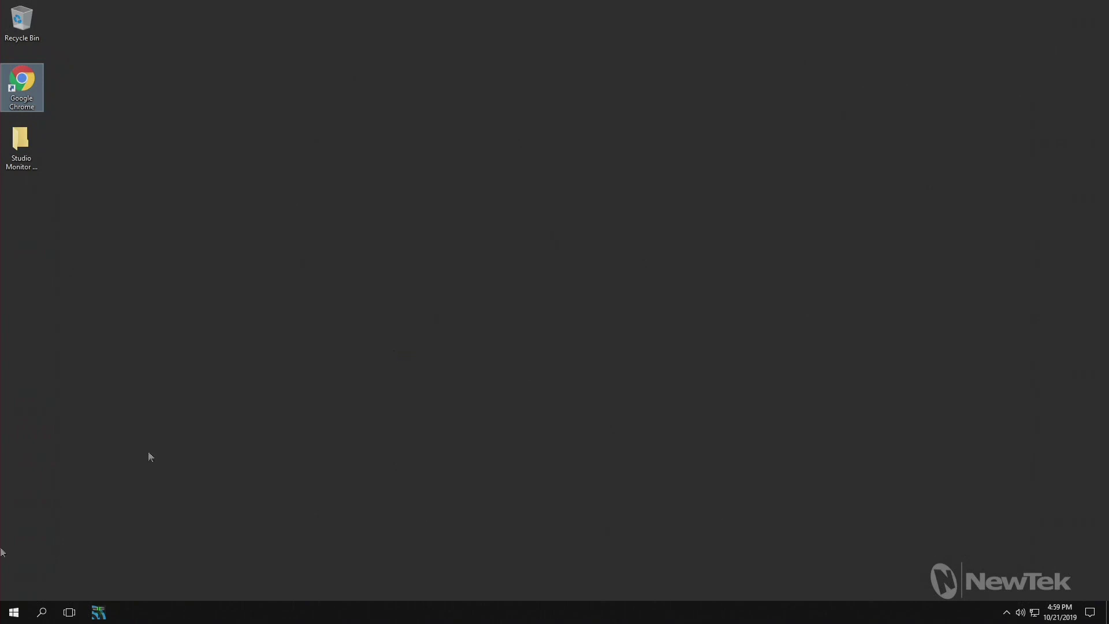
Step: Launch NDI Studio Monitor from the Start menu's NDI 4 Tools folder
left_click(14, 615)
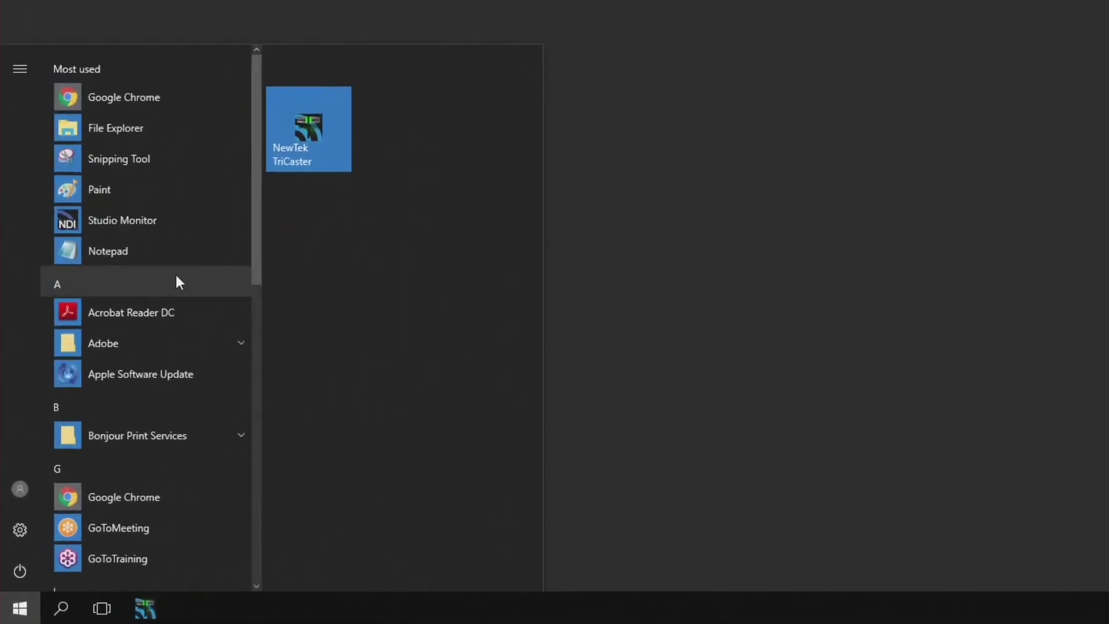
scroll(107, 412, "down", 3)
scroll(160, 303, "down", 4)
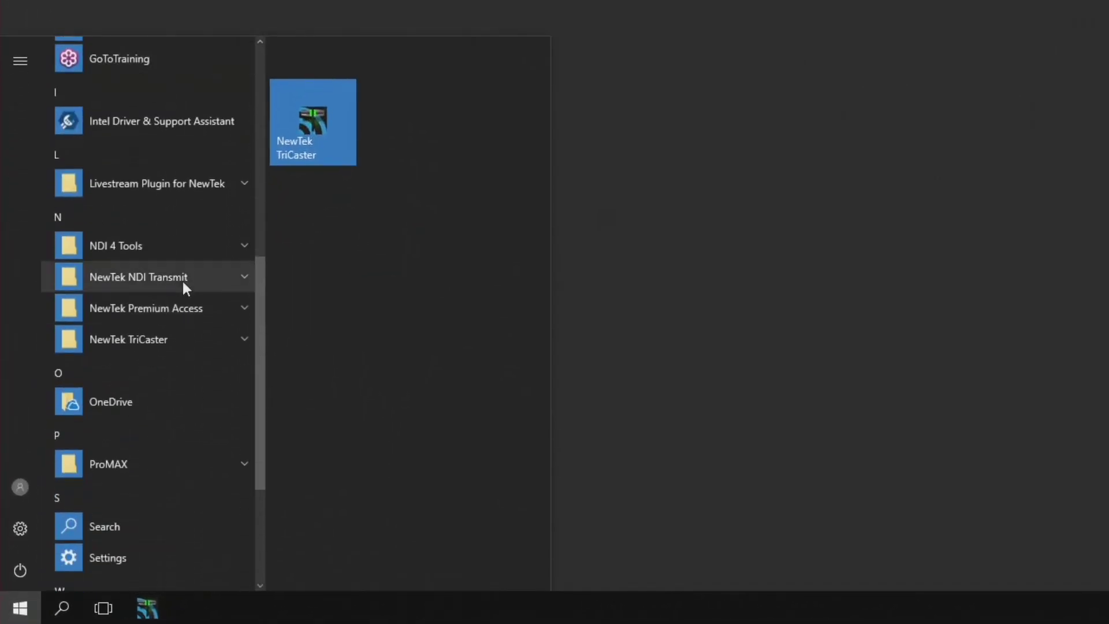
left_click(154, 245)
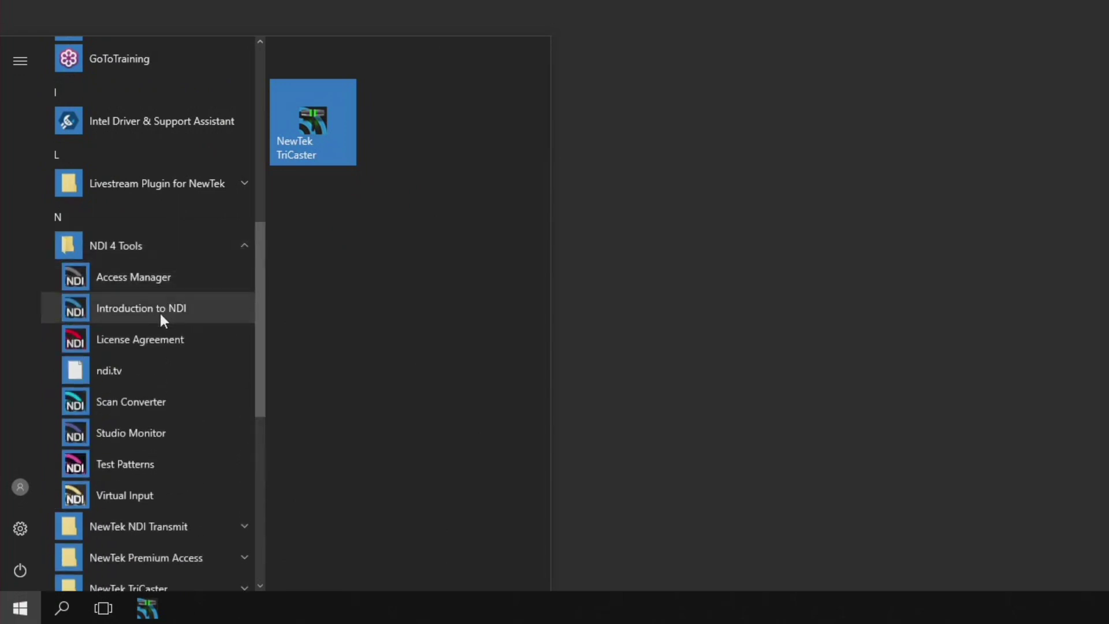
scroll(161, 314, "down", 2)
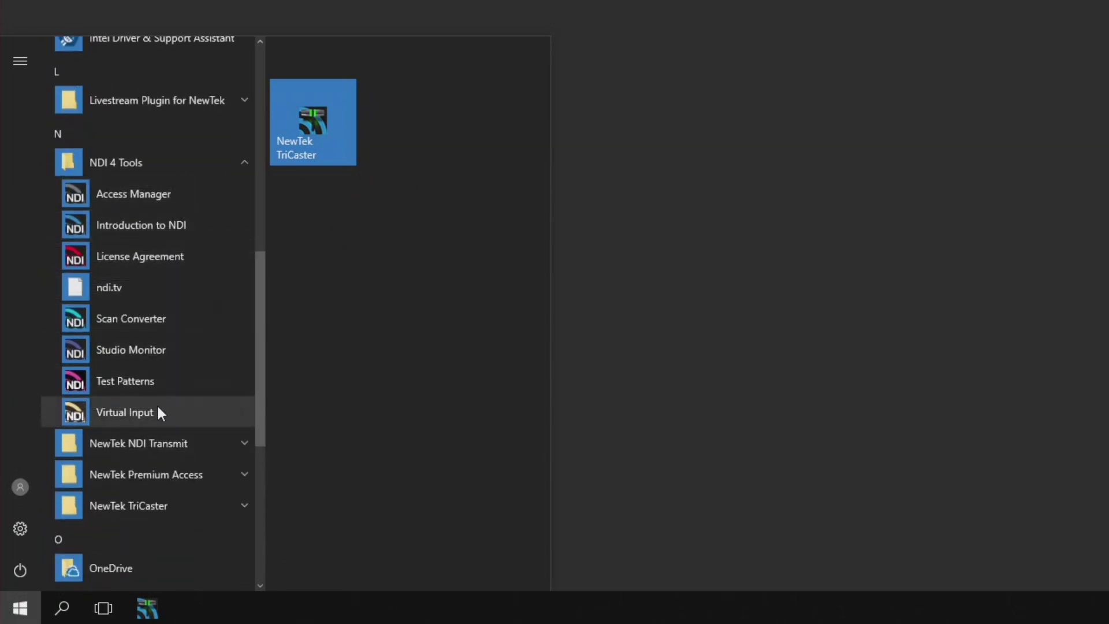
left_click(123, 351)
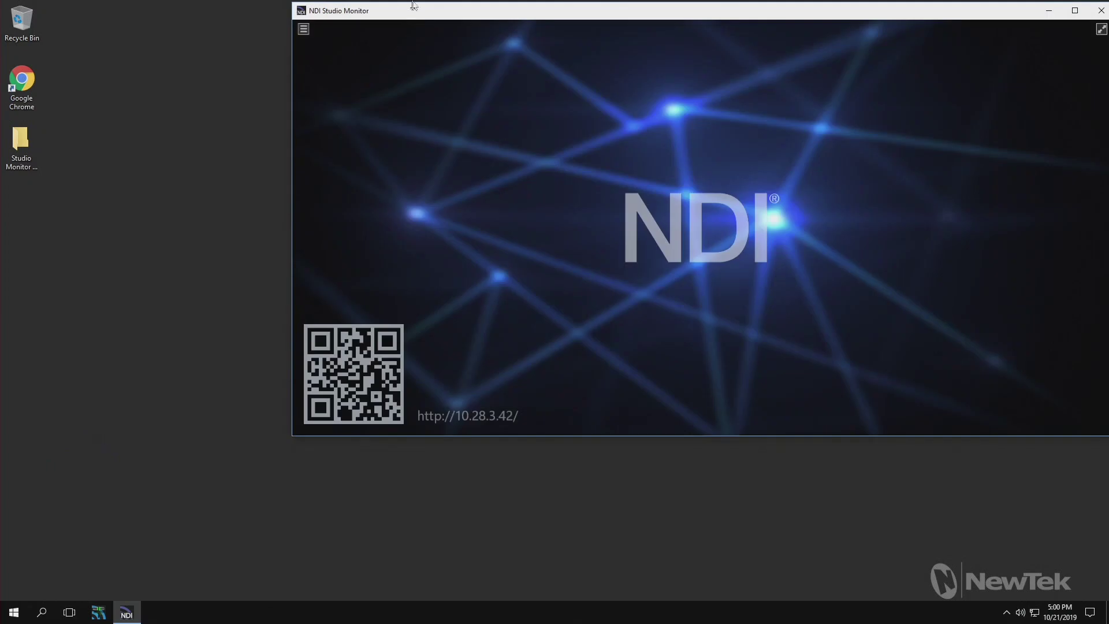
Step: Maximize Studio Monitor and switch its source to WARPDEMO-NC1IO (IN 8)
double_click(414, 14)
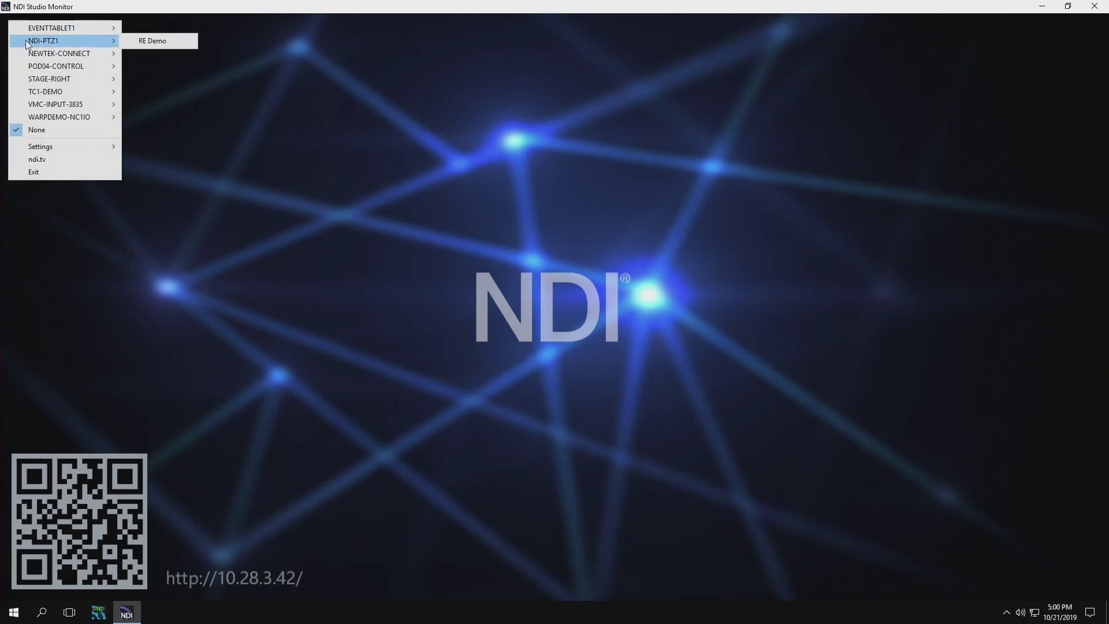
mouse_move(39, 51)
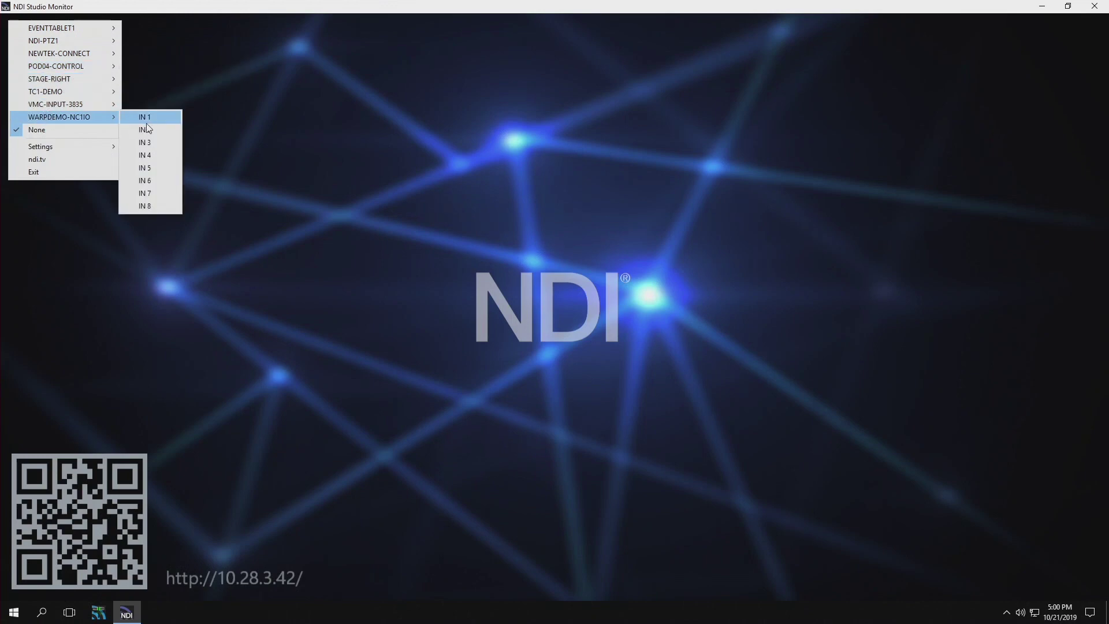
left_click(151, 207)
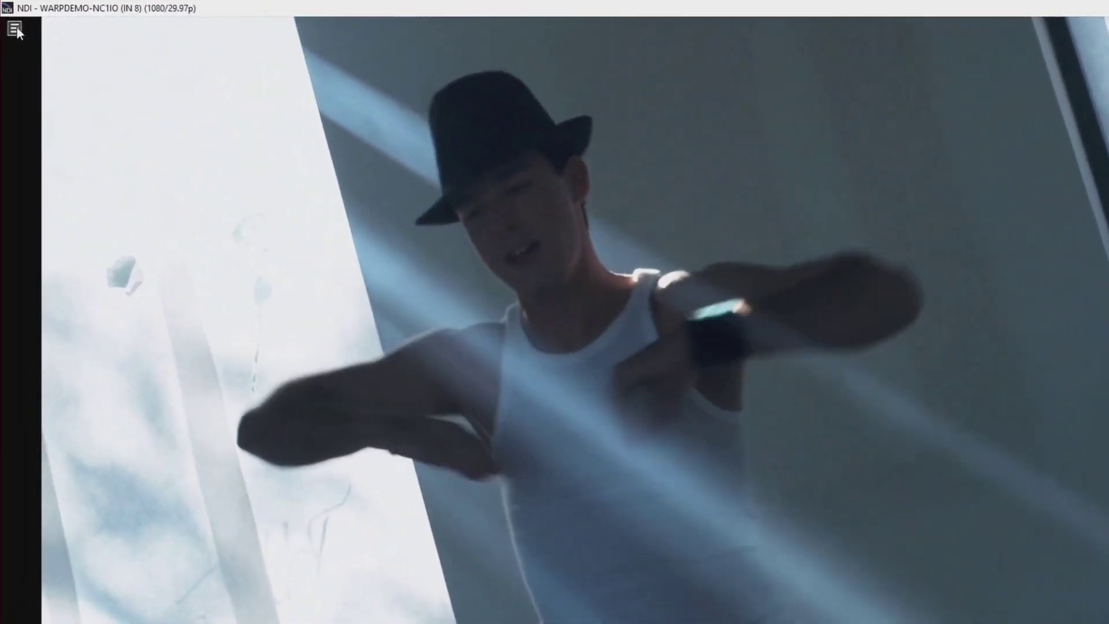
left_click(14, 26)
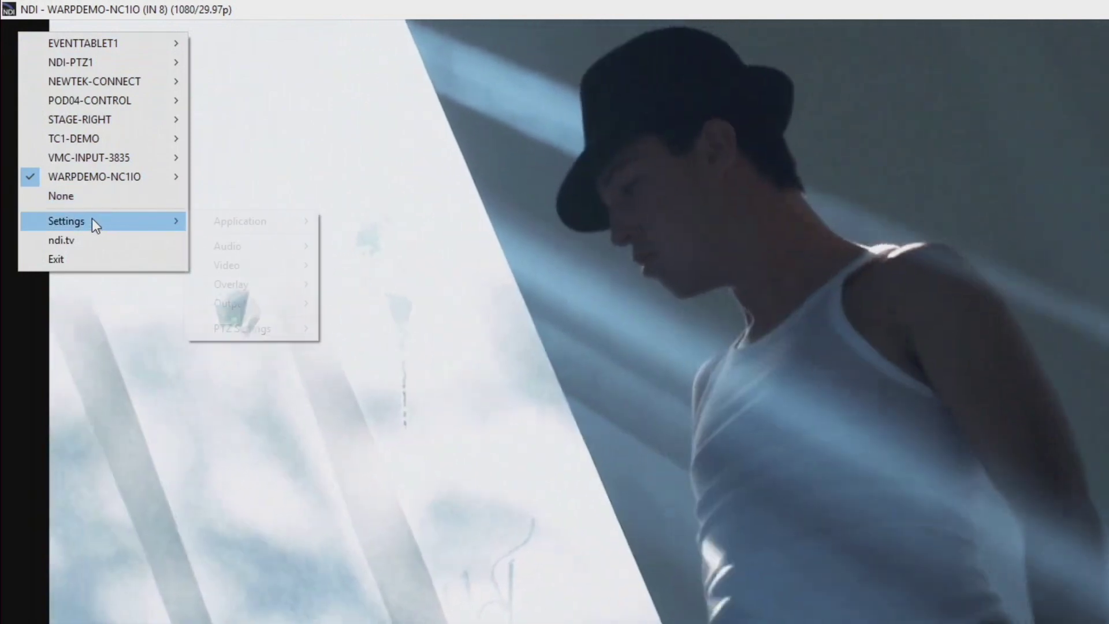
Step: Set the record path to Desktop\Studio Monitor Recordings, then restore the window from full screen
mouse_move(92, 219)
key("Escape")
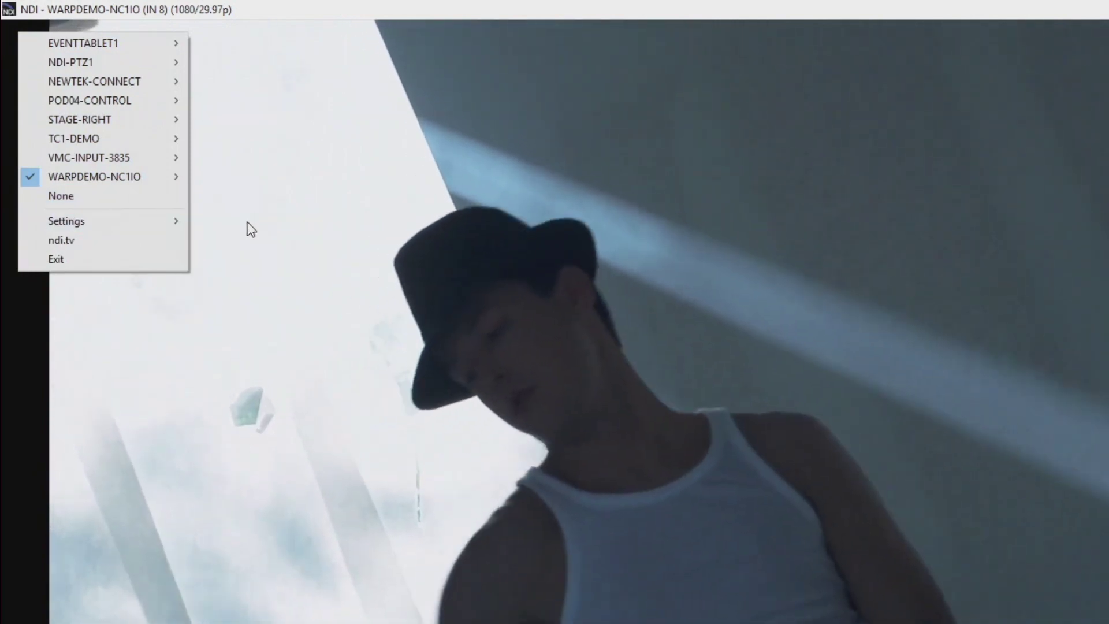
mouse_move(164, 226)
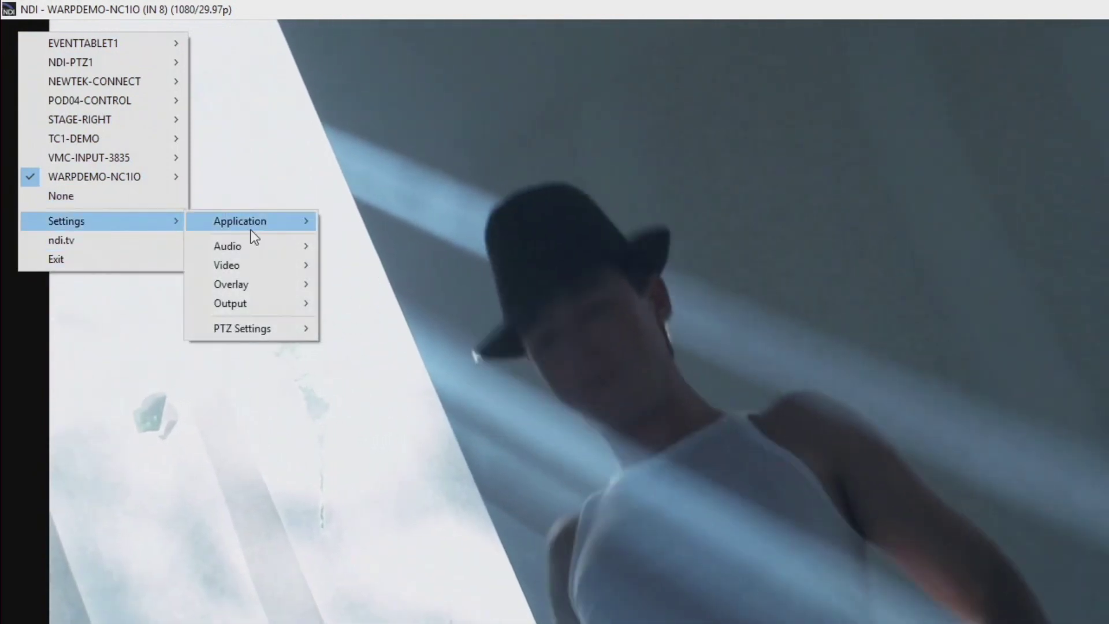
mouse_move(264, 229)
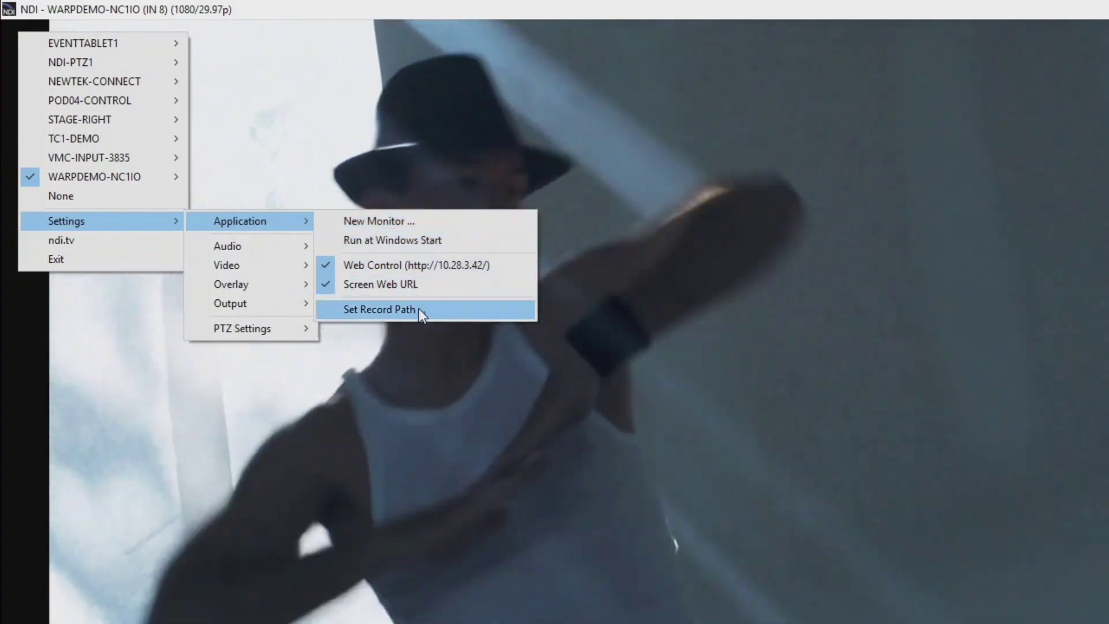
left_click(418, 309)
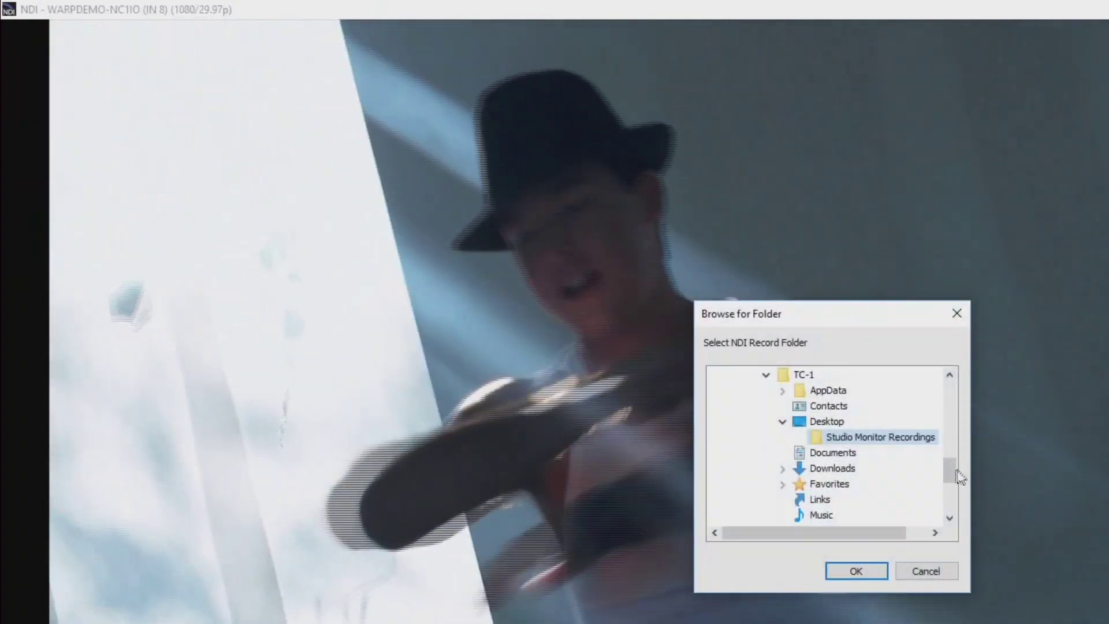
left_click_drag(948, 466, 952, 465)
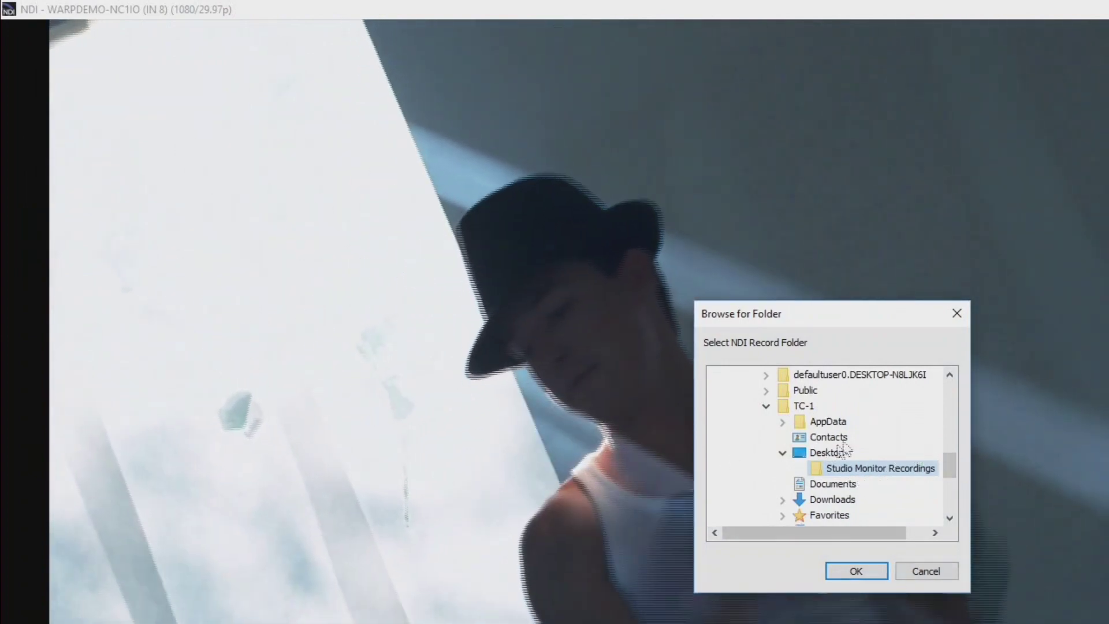
left_click(866, 569)
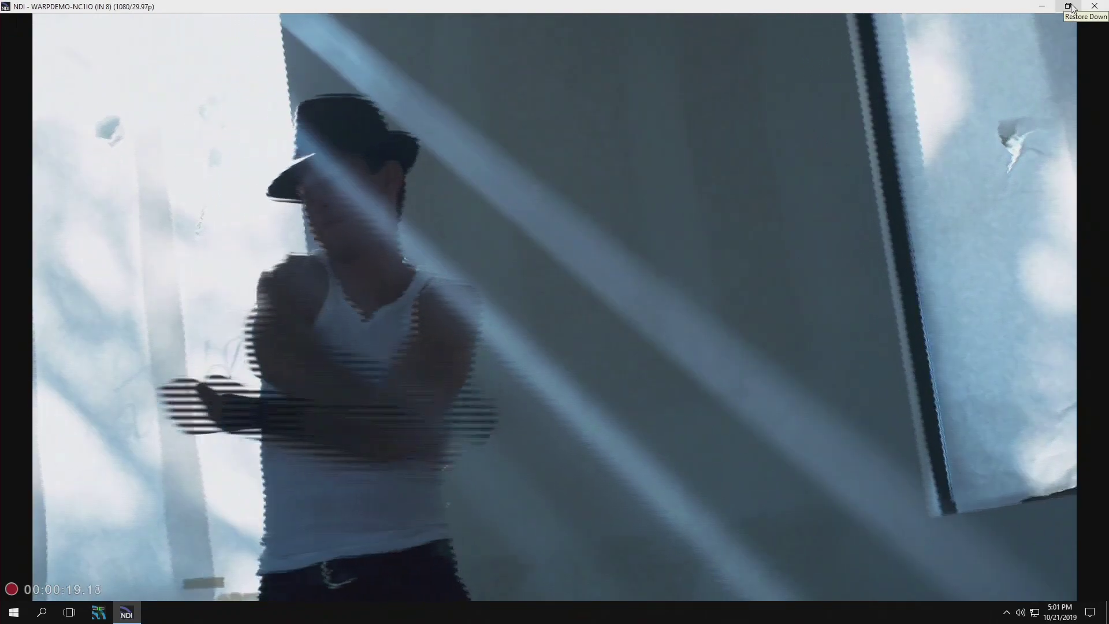
left_click(1069, 6)
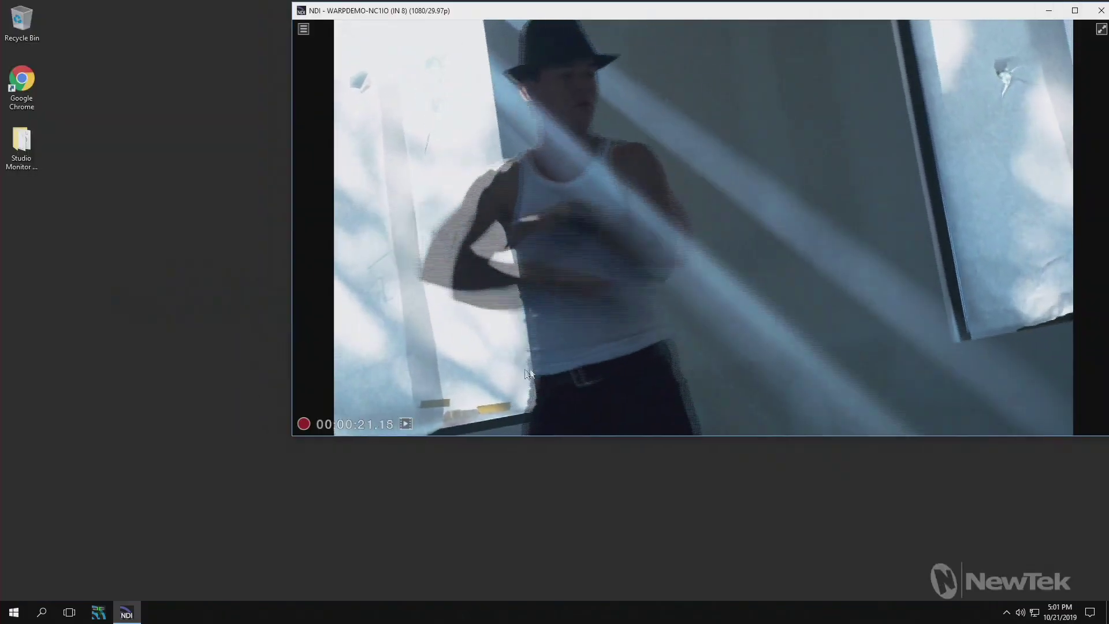
Step: Launch a second NDI Studio Monitor from the Start menu's NDI 4 Tools group
left_click(14, 613)
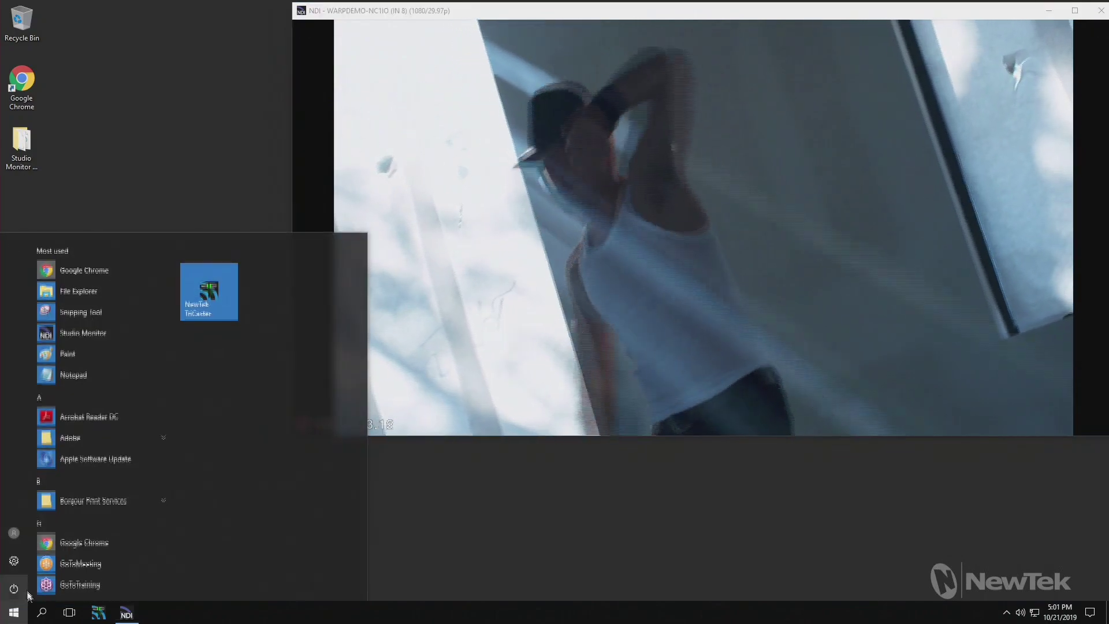
scroll(80, 465, "down", 5)
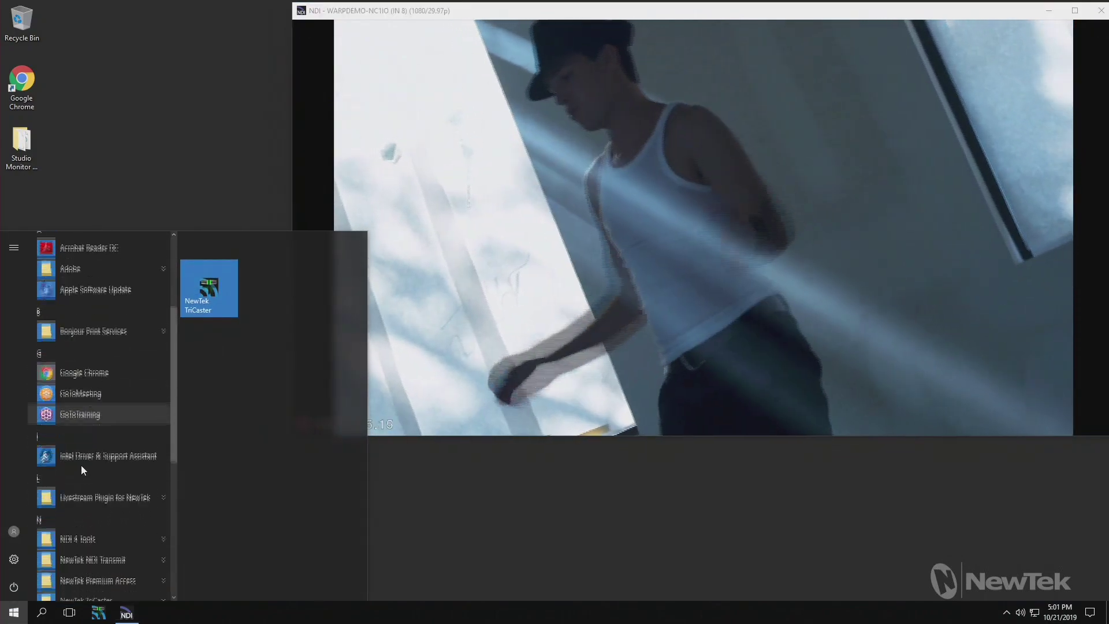
left_click(98, 372)
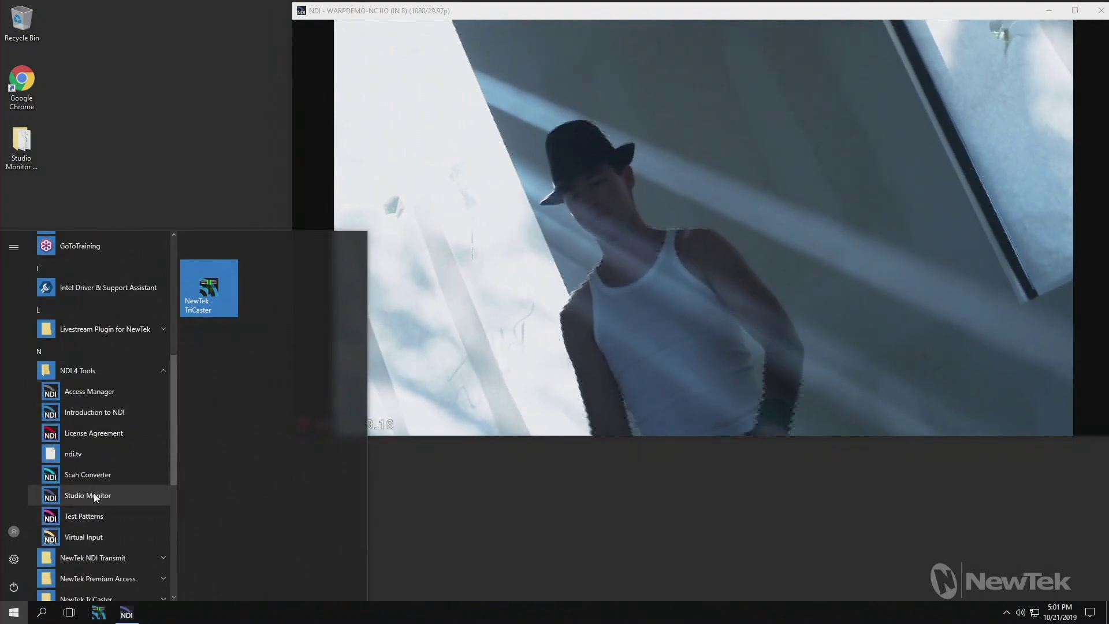
left_click(95, 495)
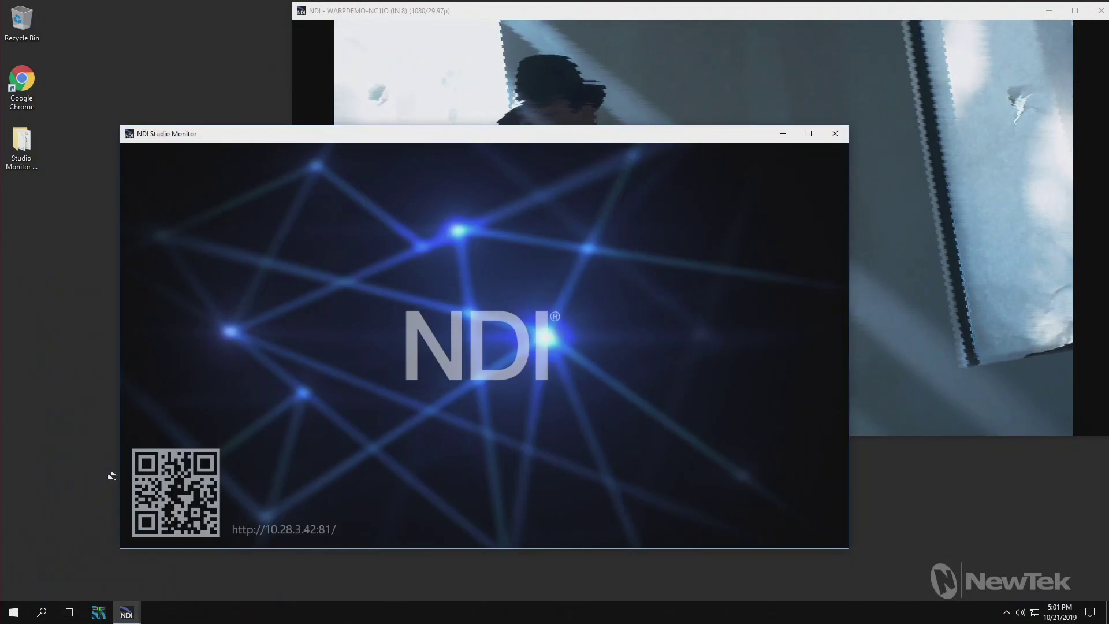
Step: Move the new window up-left and set its source to WARPDEMO-NC1IO (IN 5)
left_click_drag(263, 137, 196, 127)
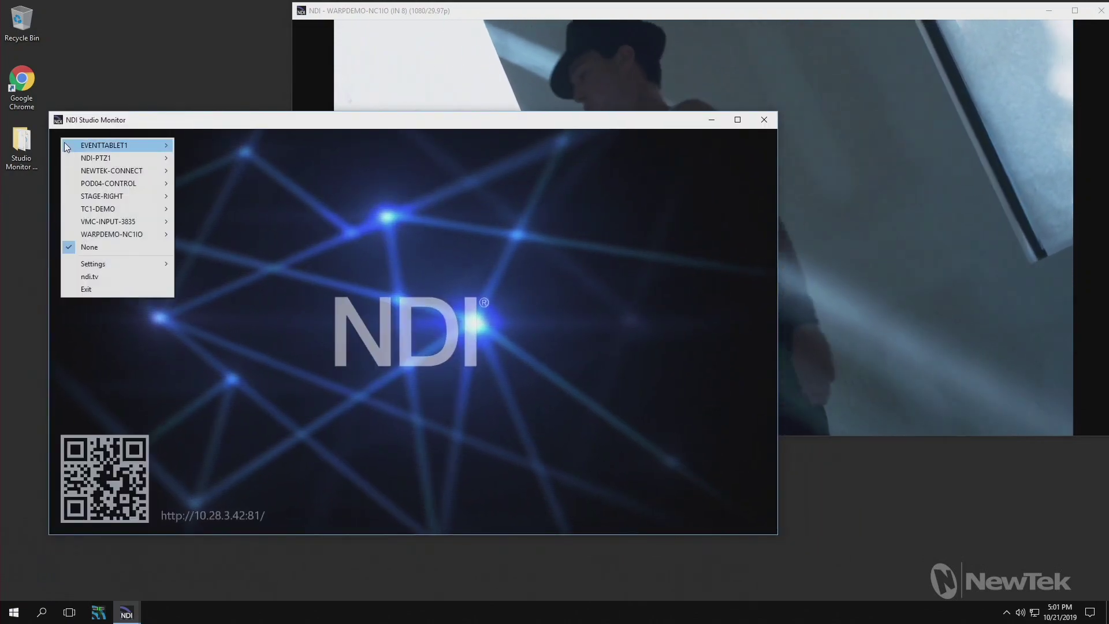
mouse_move(118, 235)
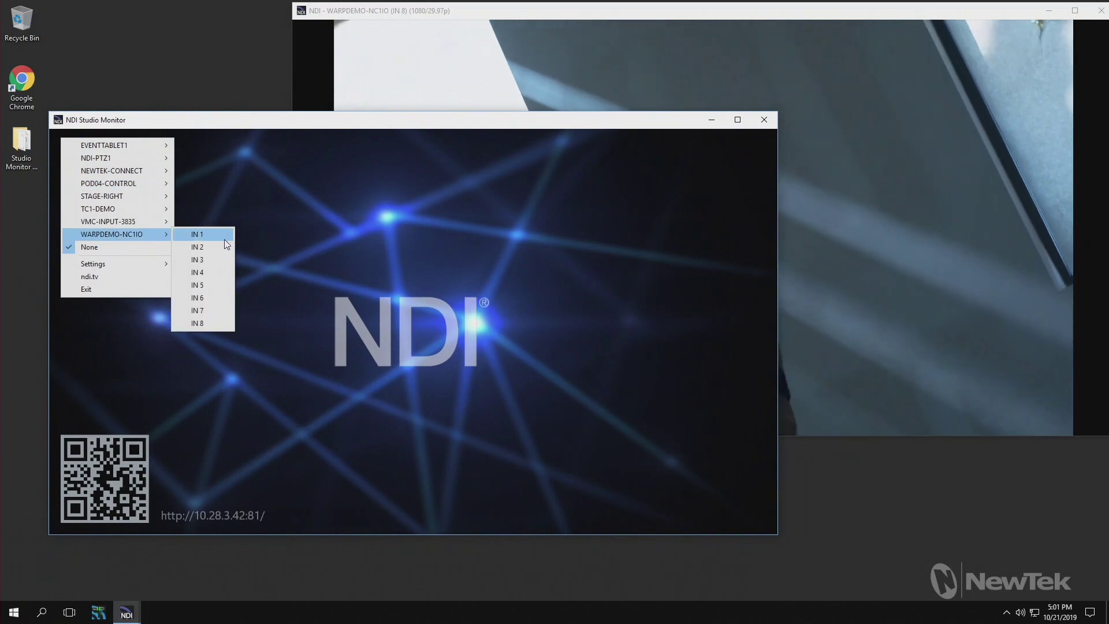
left_click(223, 286)
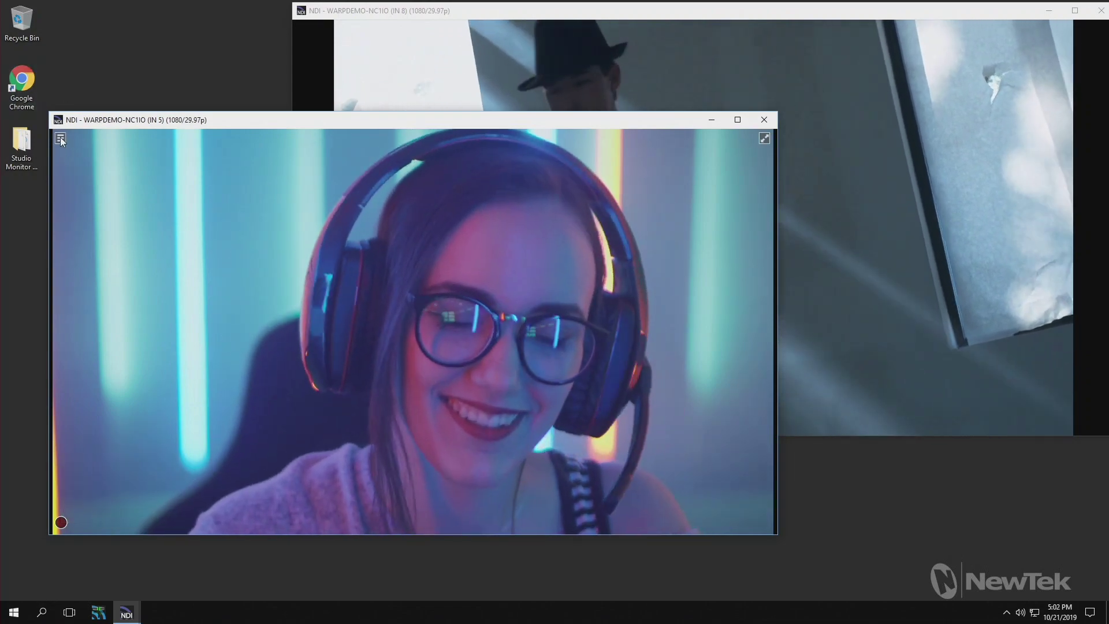
left_click(61, 139)
Step: Set the record path to Studio Monitor Recordings and start recording the IN 5 feed
mouse_move(142, 263)
mouse_move(214, 265)
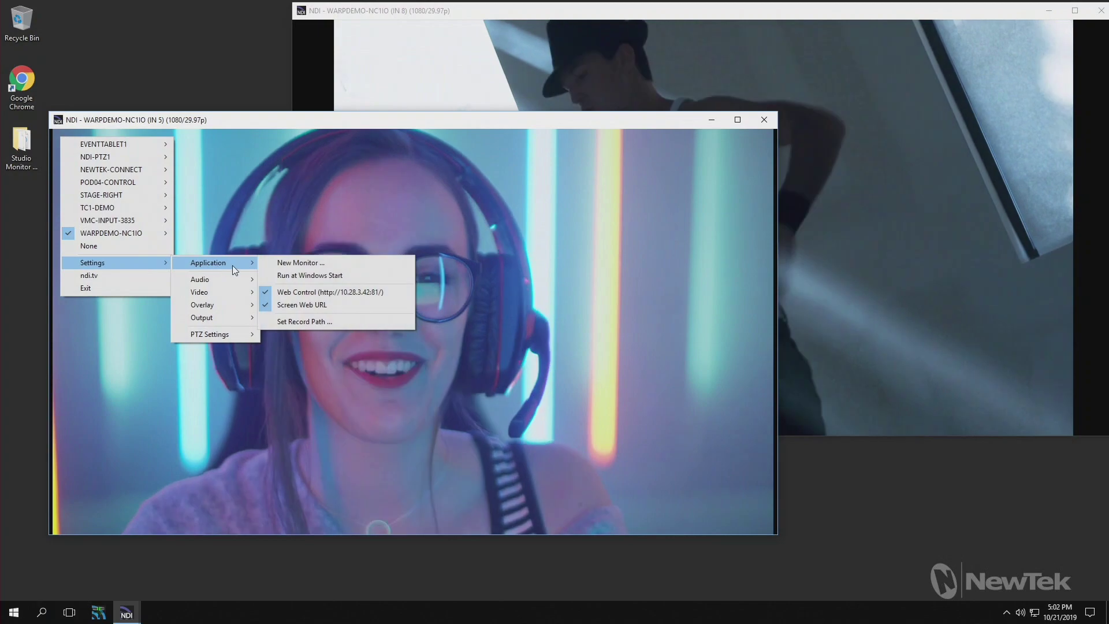
left_click(316, 325)
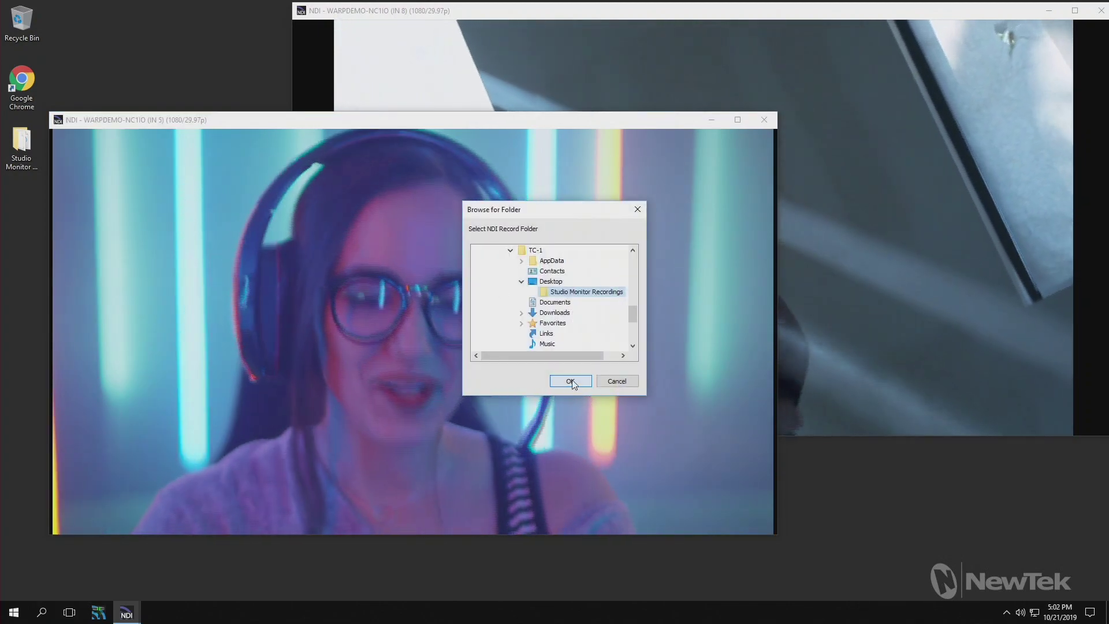
left_click(570, 381)
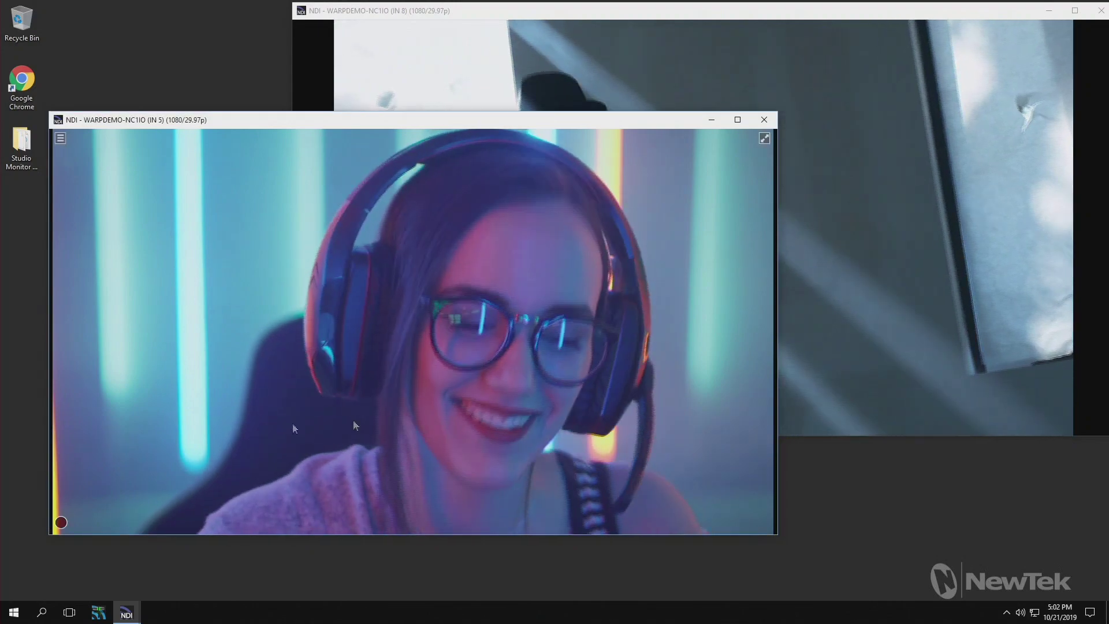
left_click(60, 523)
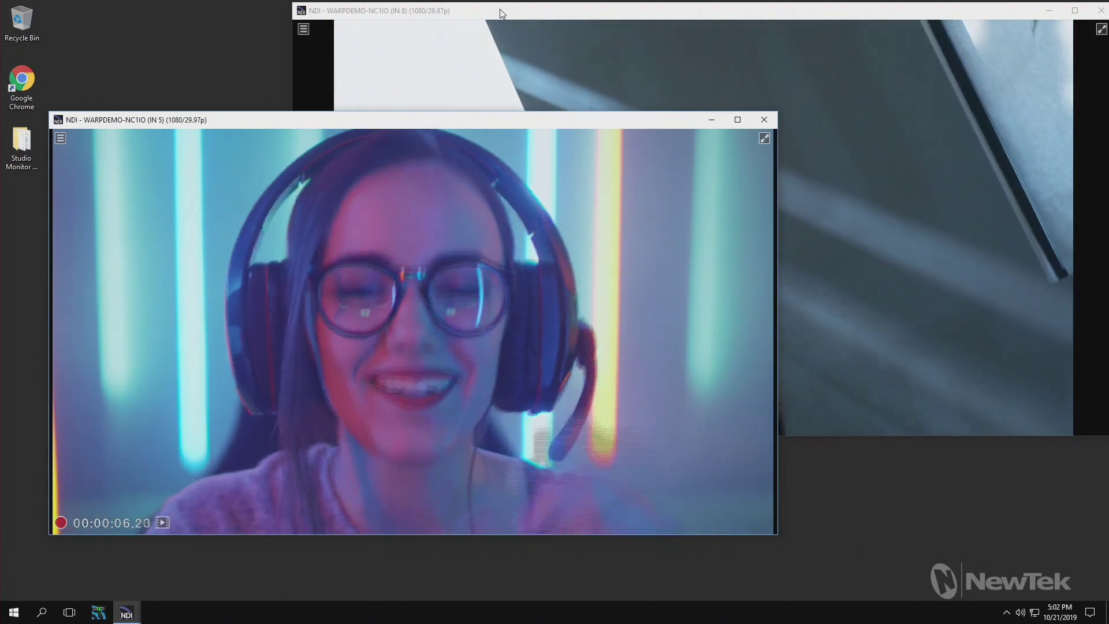
Step: Stop the IN 8 and IN 5 recordings and close both monitor windows
left_click(501, 13)
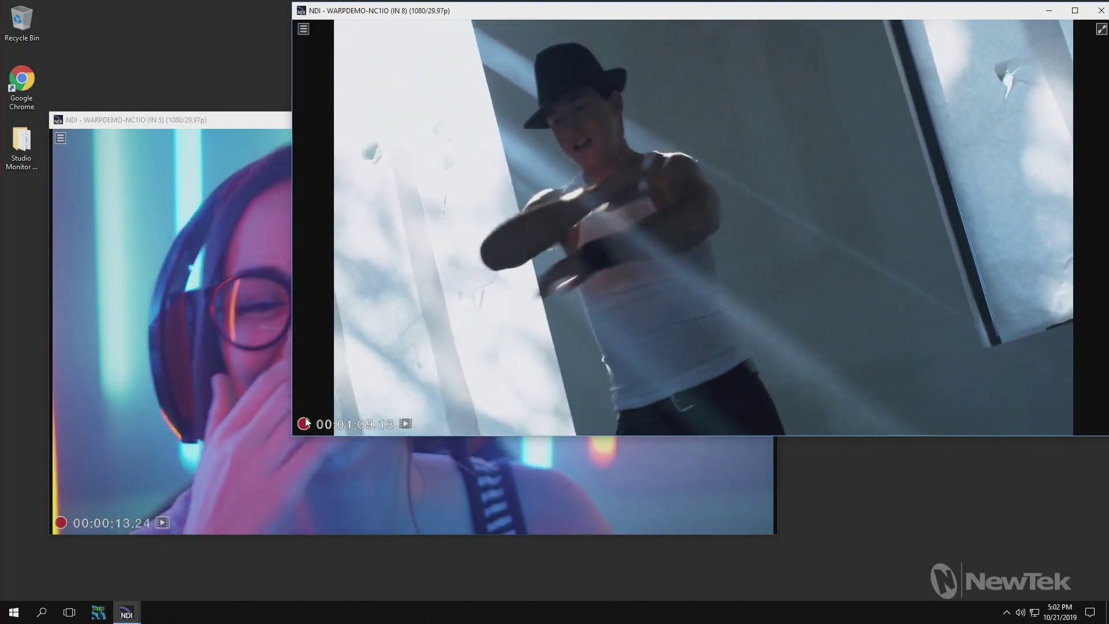
left_click(305, 423)
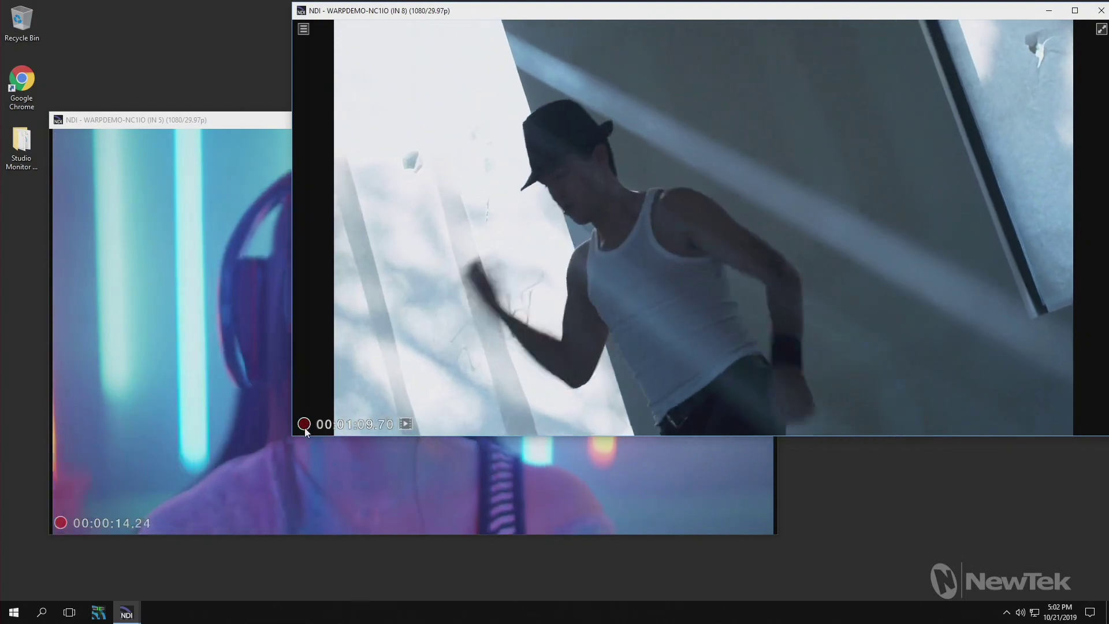
left_click(1101, 11)
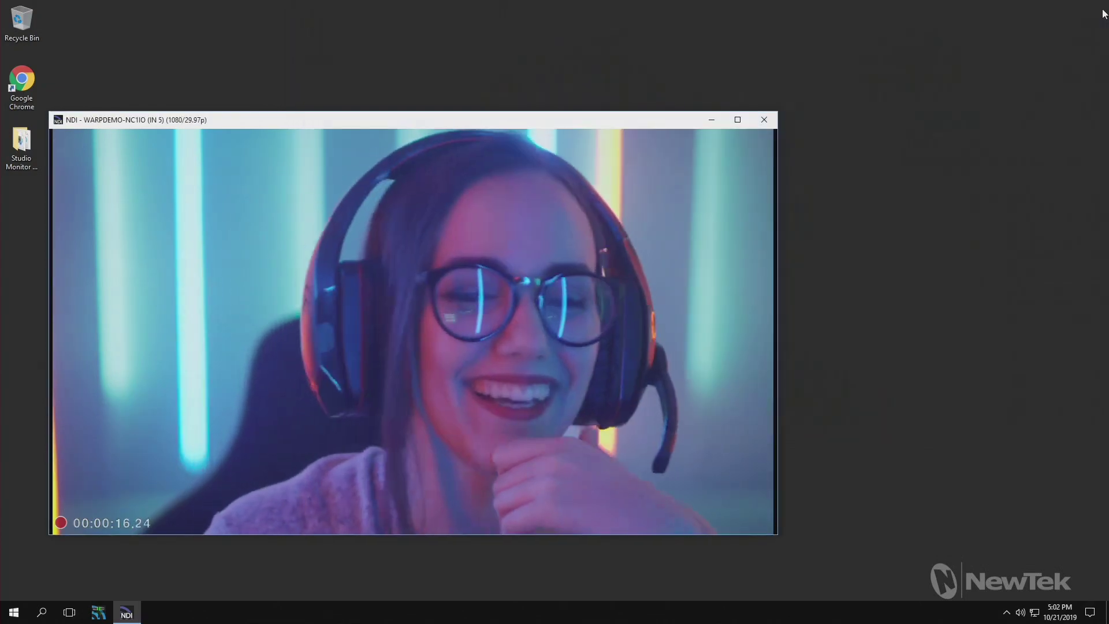
left_click(62, 524)
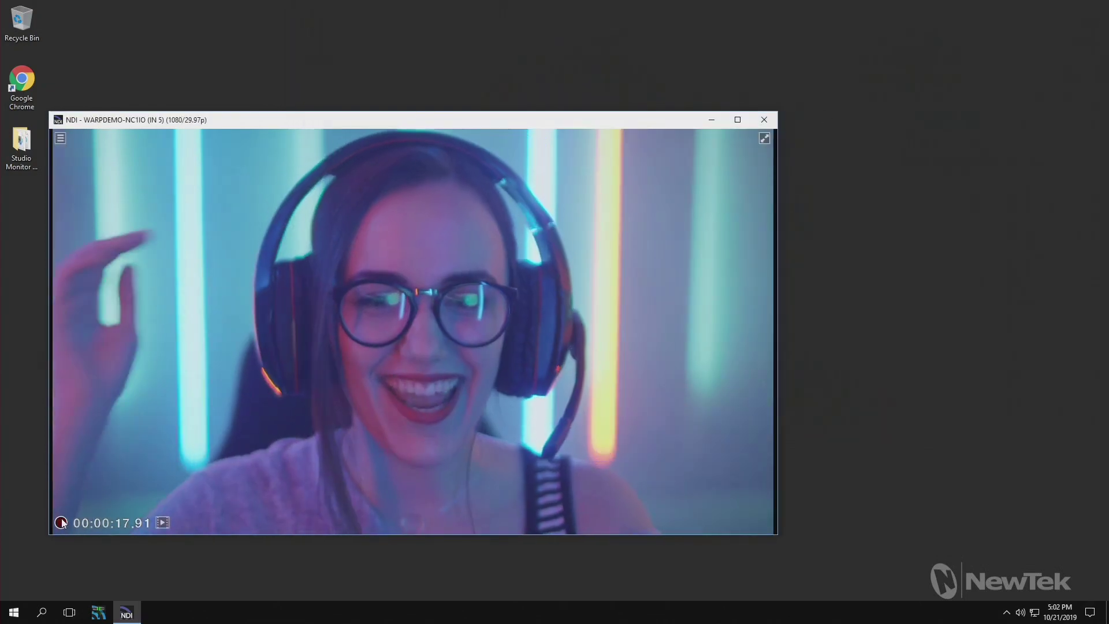
left_click(764, 120)
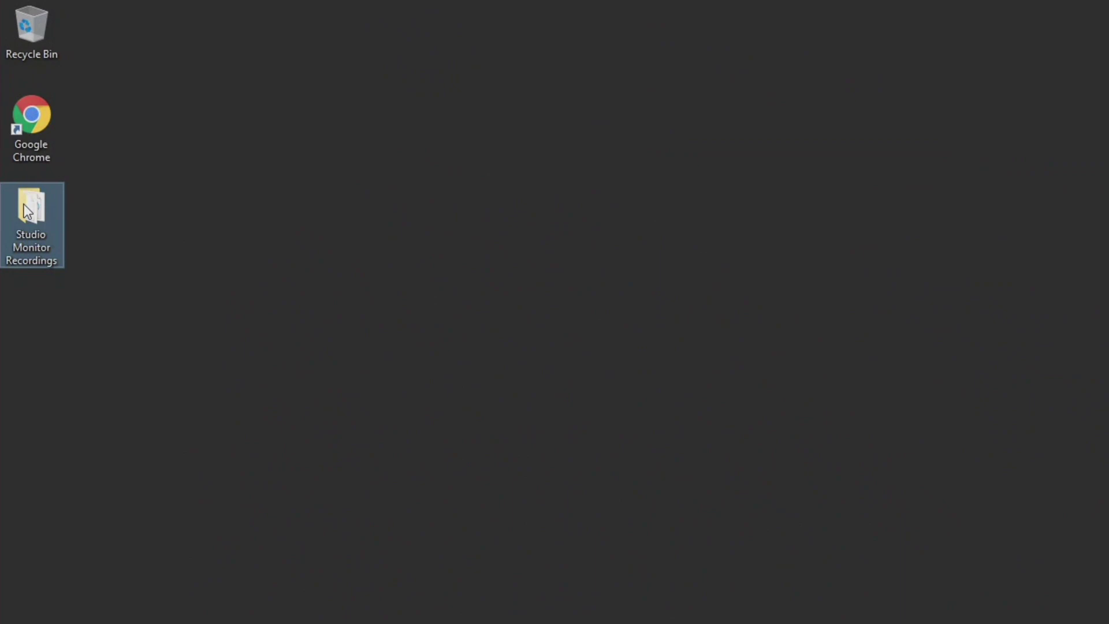
Step: Open the Studio Monitor Recordings folder and inspect the IN 5 and IN 8 .mov and .mov.ndi files
double_click(29, 215)
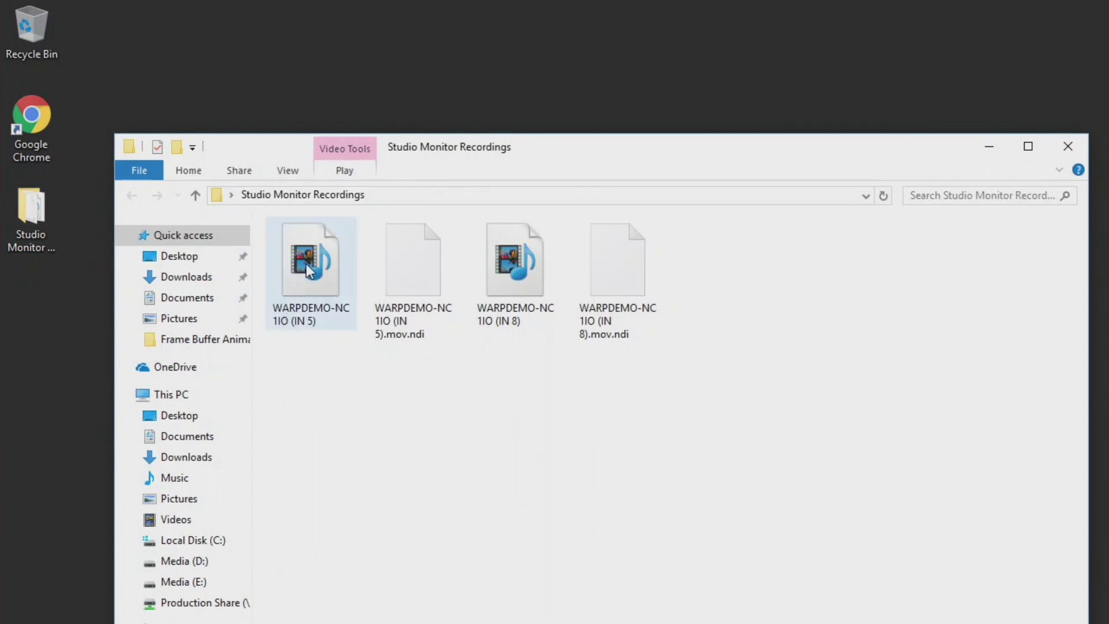
left_click(321, 261)
left_click(404, 324, "ctrl")
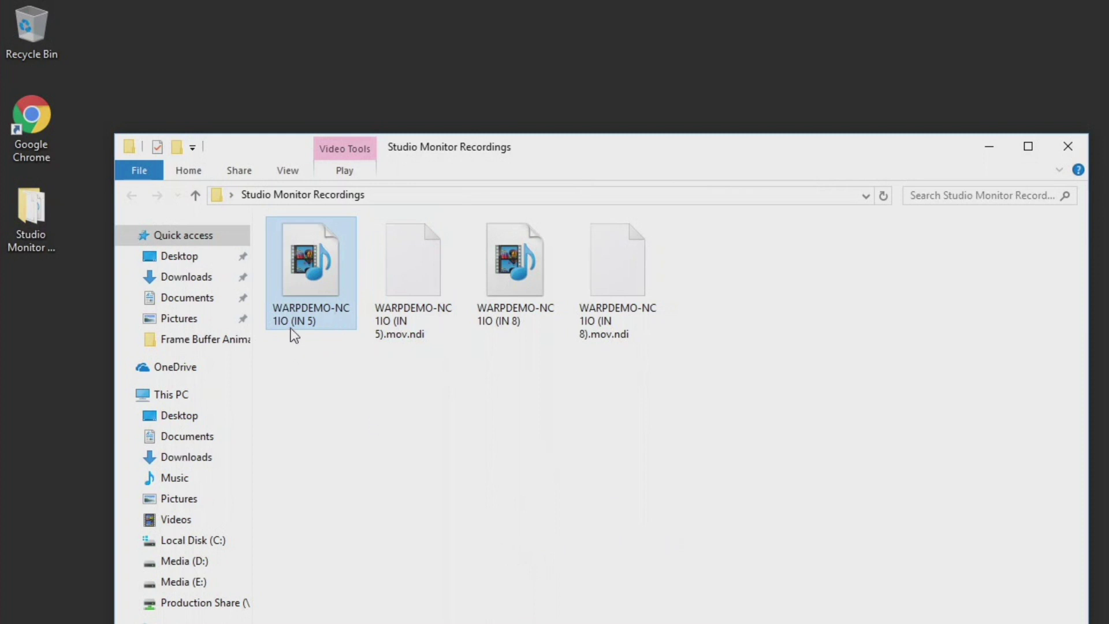
left_click(513, 266)
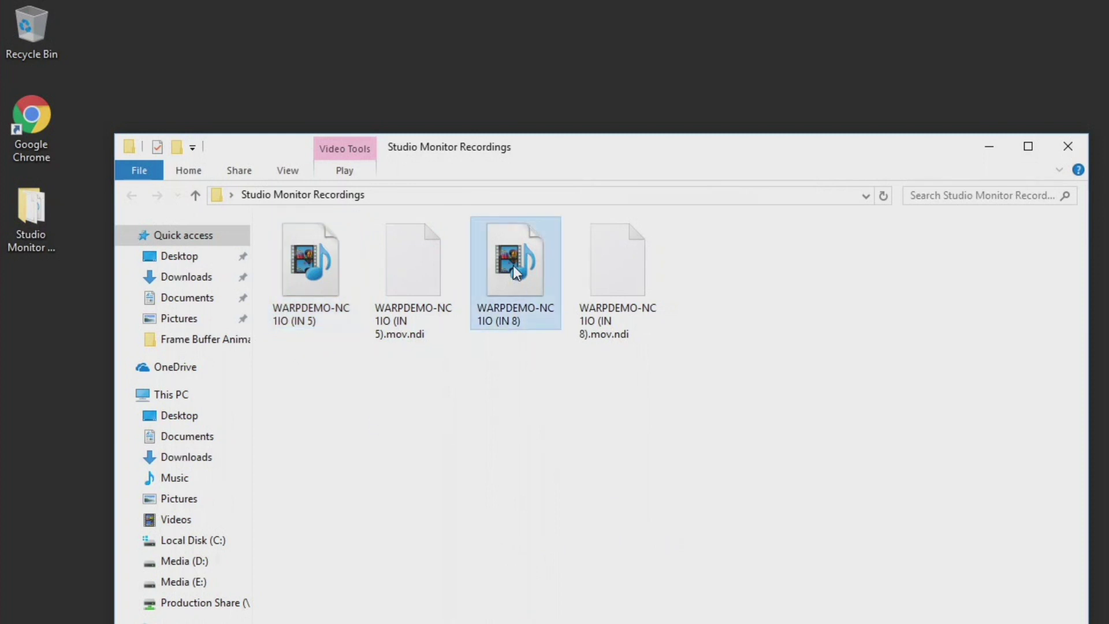
left_click(323, 257)
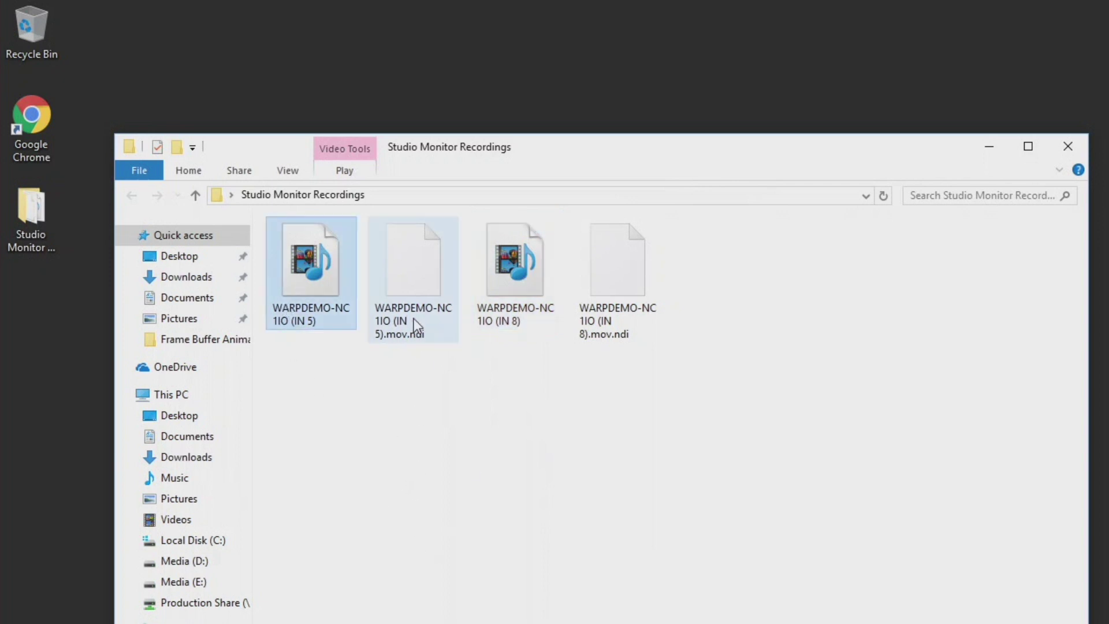
left_click(414, 256)
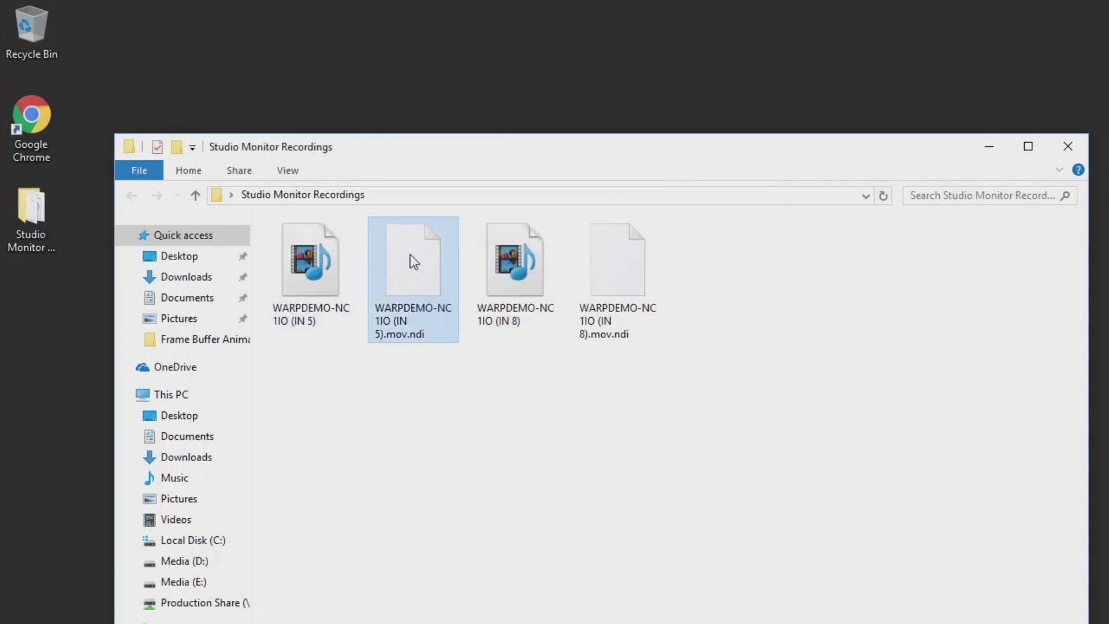